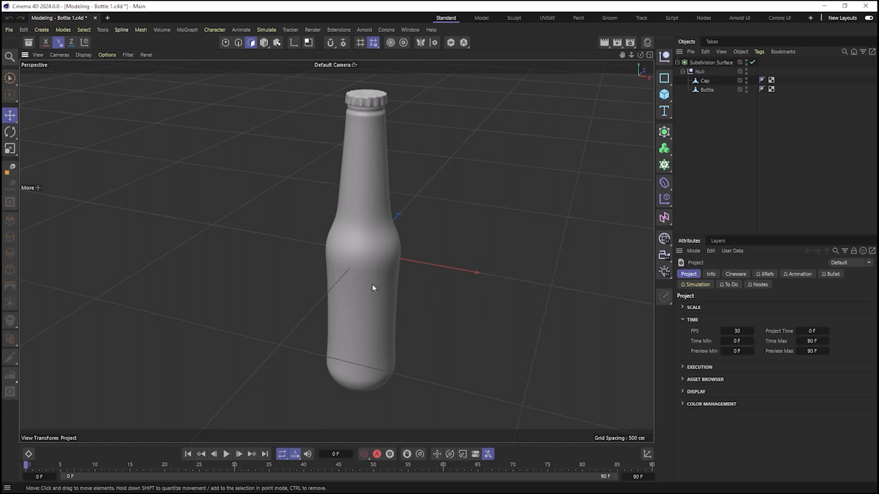
pyautogui.keyDown('alt'); pyautogui.moveTo(370, 290); pyautogui.dragTo(386, 268); pyautogui.keyUp('alt')
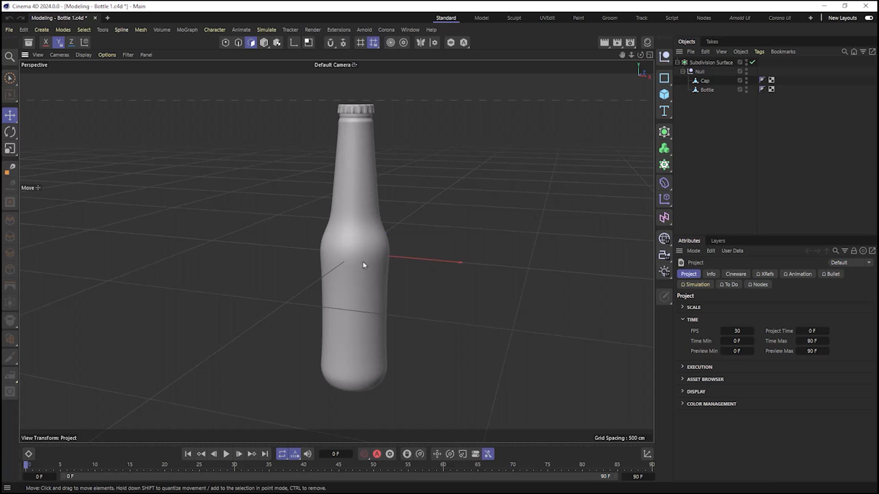
pyautogui.keyDown('alt'); pyautogui.moveTo(362, 262); pyautogui.dragTo(244, 266); pyautogui.keyUp('alt')
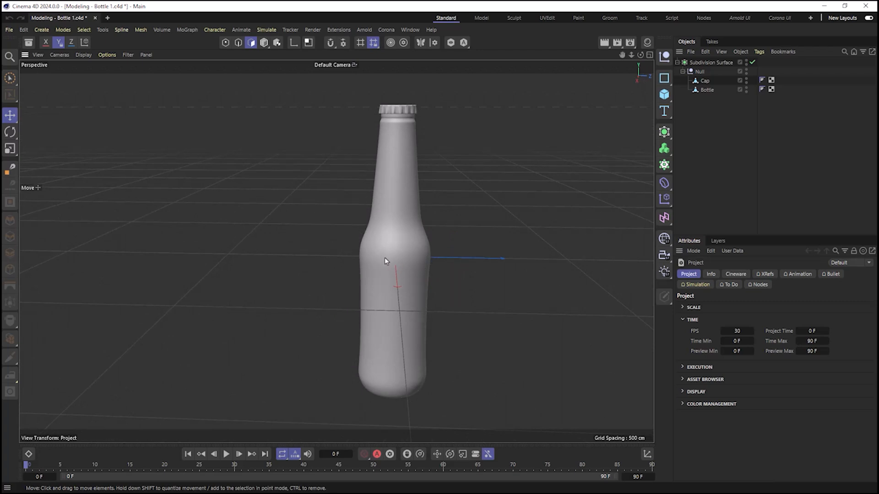
pyautogui.keyDown('alt'); pyautogui.moveTo(384, 259); pyautogui.dragTo(475, 263); pyautogui.keyUp('alt')
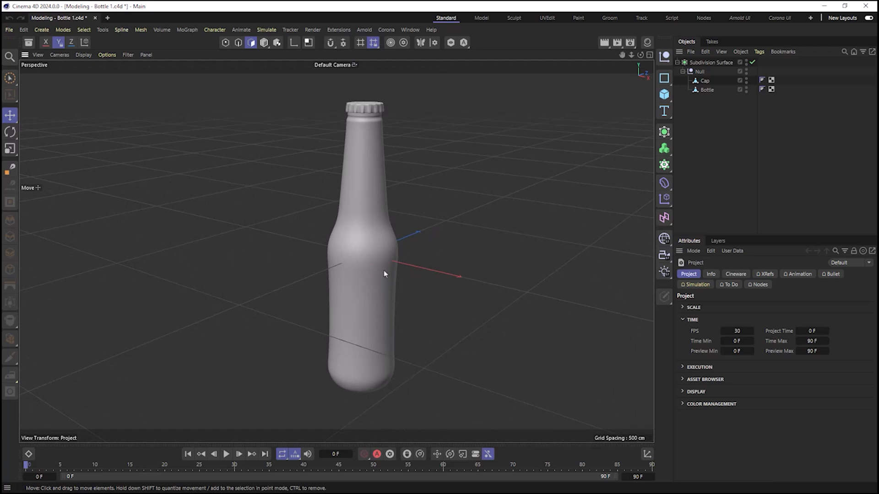
pyautogui.keyDown('alt'); pyautogui.moveTo(378, 273); pyautogui.dragTo(410, 280); pyautogui.keyUp('alt')
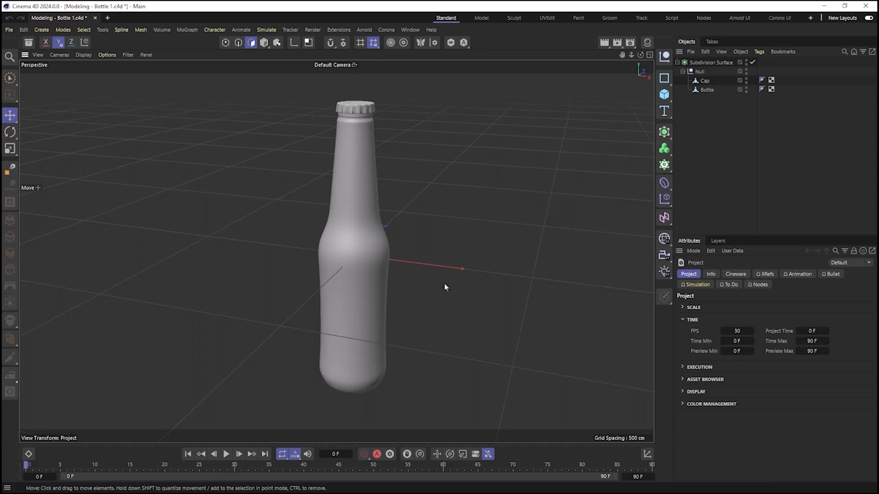
# Step: Examine the available rendering commands, including viewport, region, interactive region and Picture Viewer rendering
pyautogui.click(307, 31)
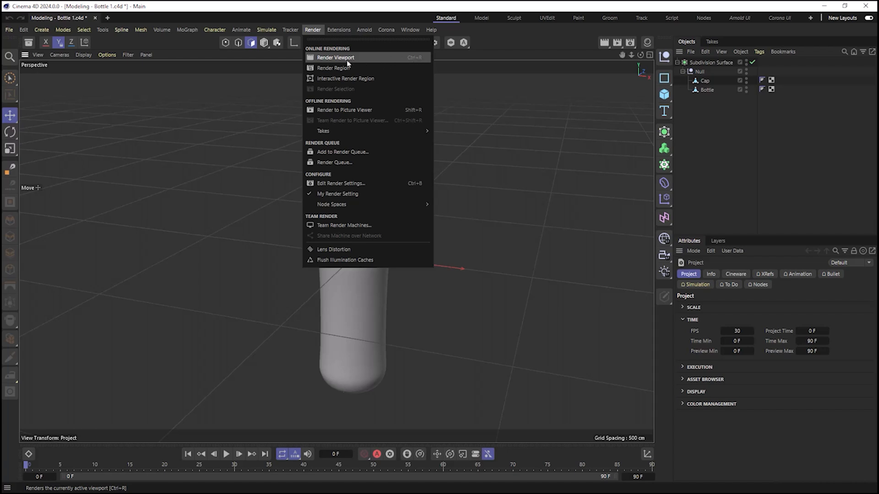
pyautogui.click(479, 56)
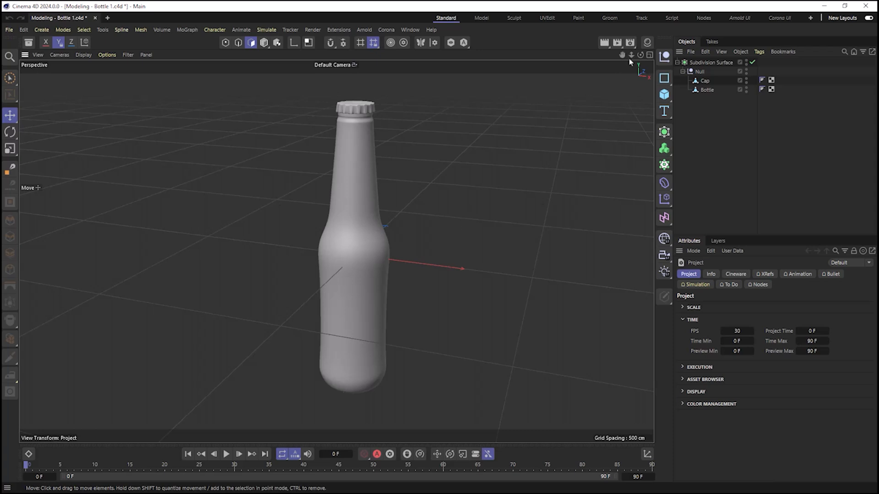
pyautogui.click(604, 43)
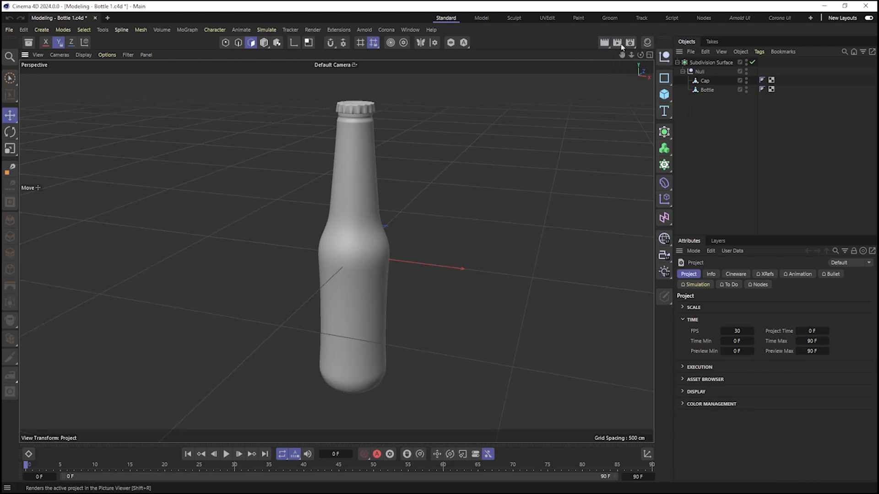
pyautogui.click(619, 44)
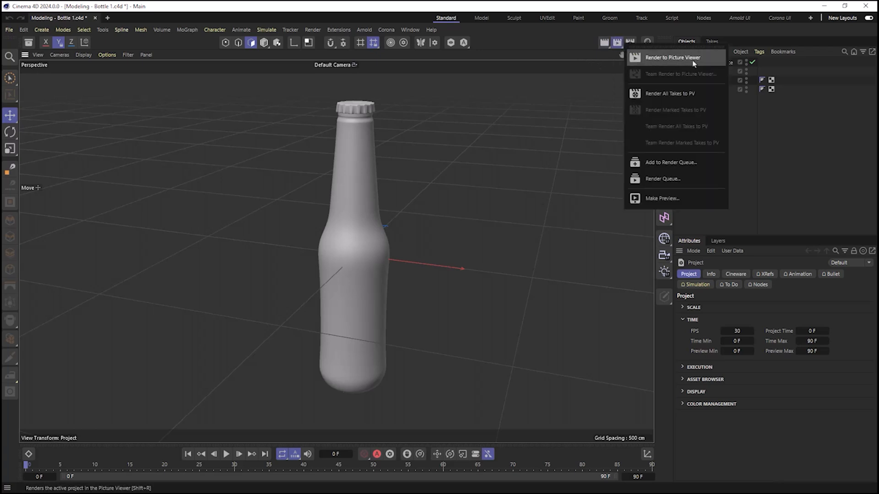
pyautogui.click(592, 52)
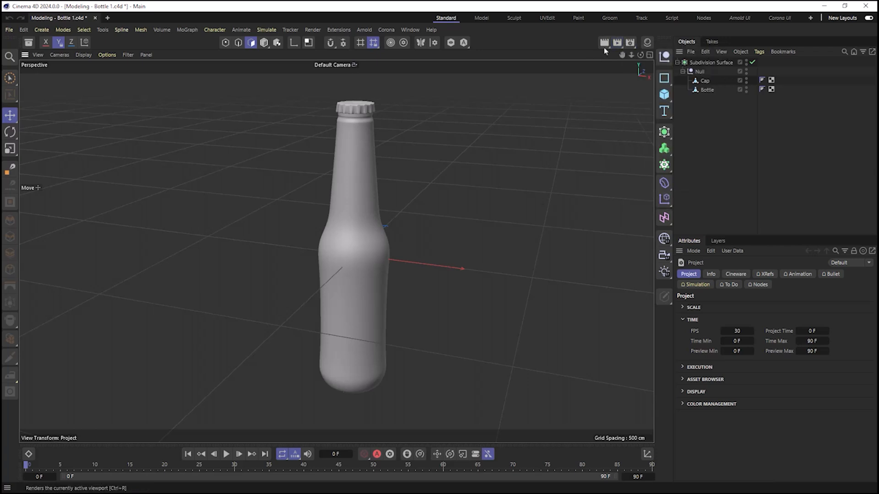
pyautogui.click(604, 46)
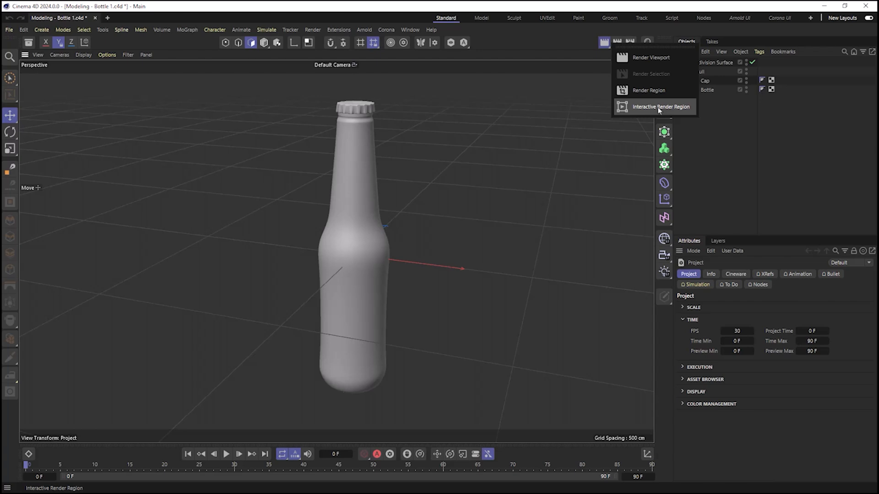
pyautogui.click(566, 54)
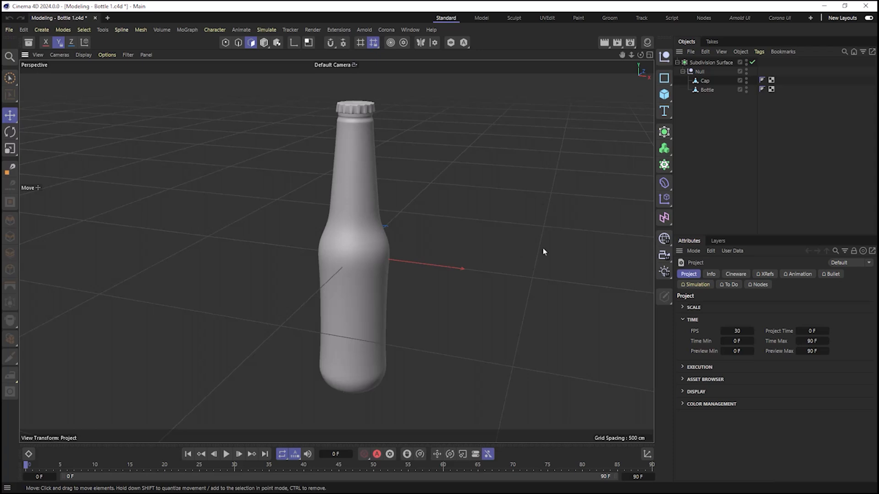
pyautogui.click(621, 47)
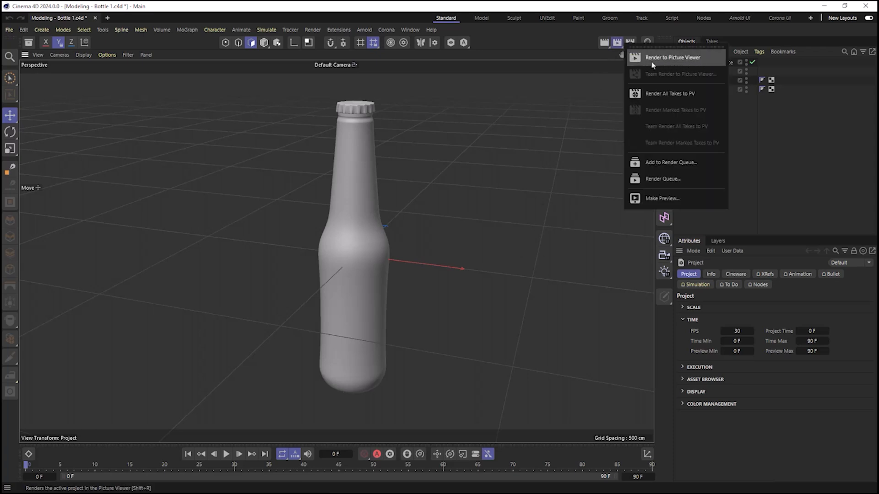
pyautogui.click(570, 56)
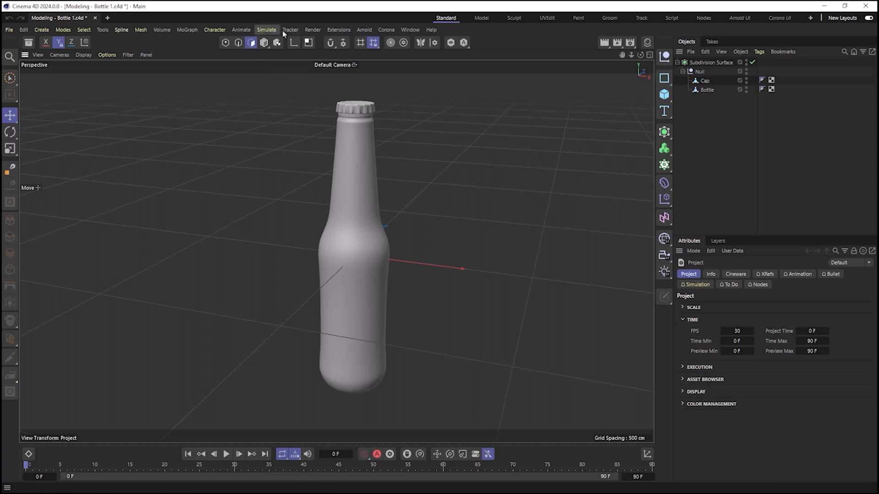
# Step: Look up the Render Viewport command and render the active perspective view of the bottle
pyautogui.click(312, 30)
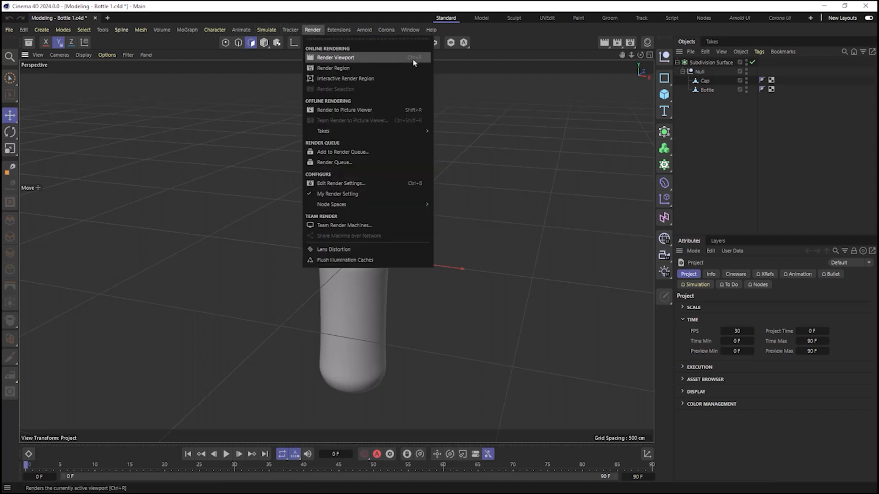
pyautogui.click(531, 47)
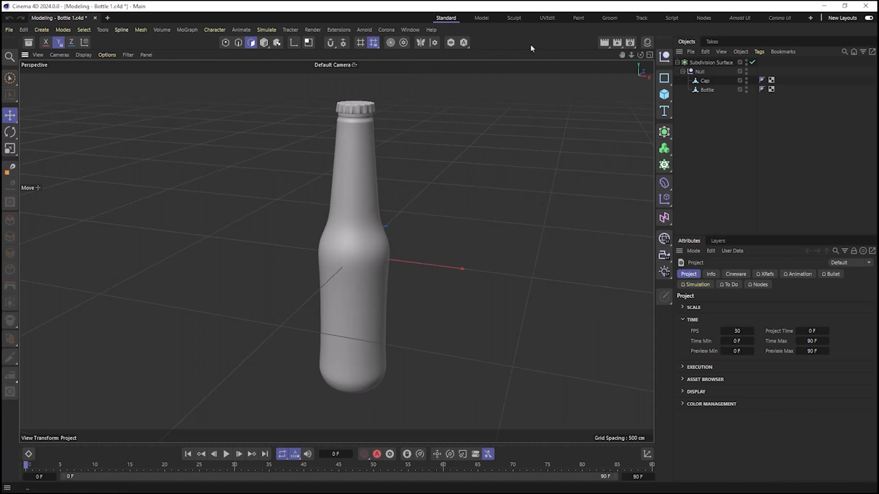
pyautogui.hotkey('ctrl', 'r')
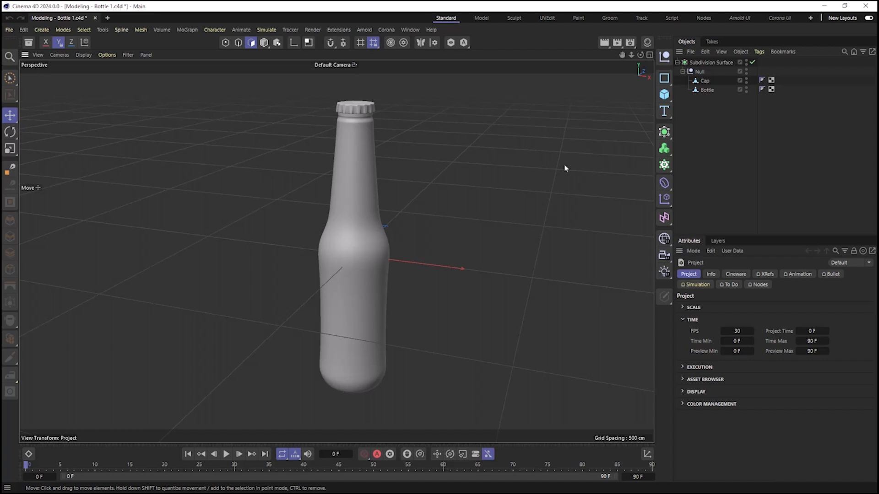
# Step: Open the render settings and examine which renderers are available for the project
pyautogui.click(631, 47)
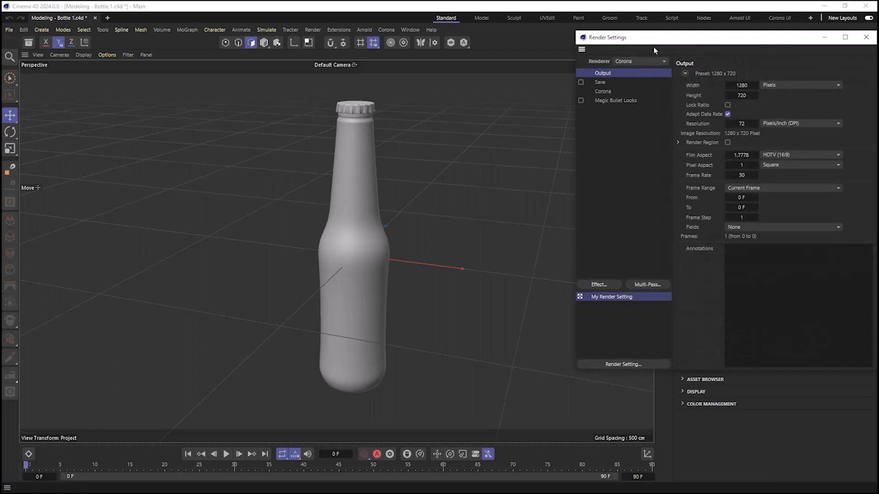
pyautogui.moveTo(661, 42); pyautogui.dragTo(539, 79)
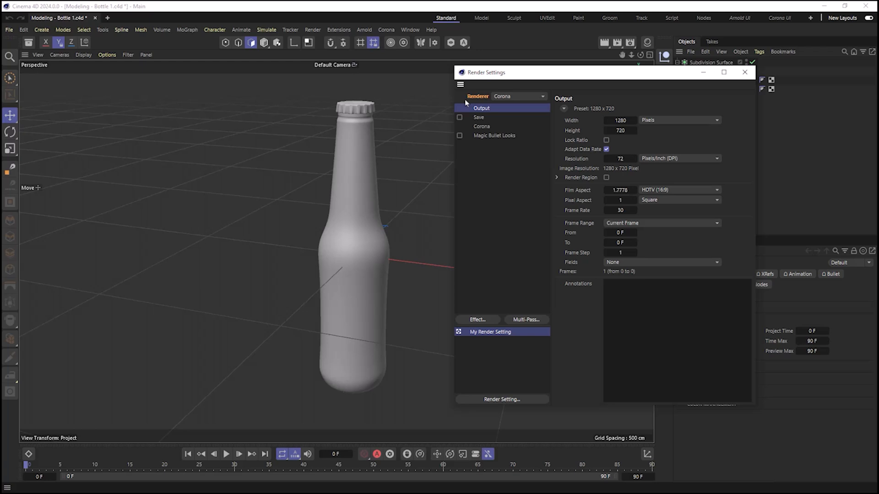
pyautogui.click(509, 98)
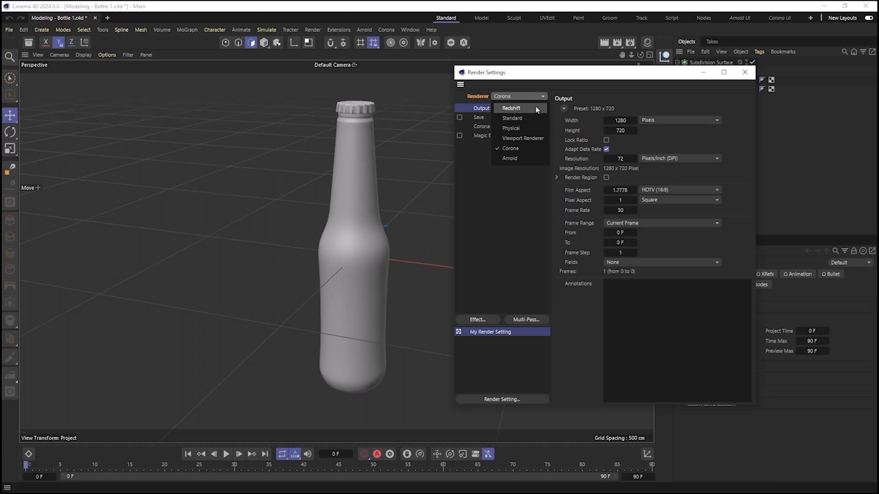
pyautogui.click(71, 9)
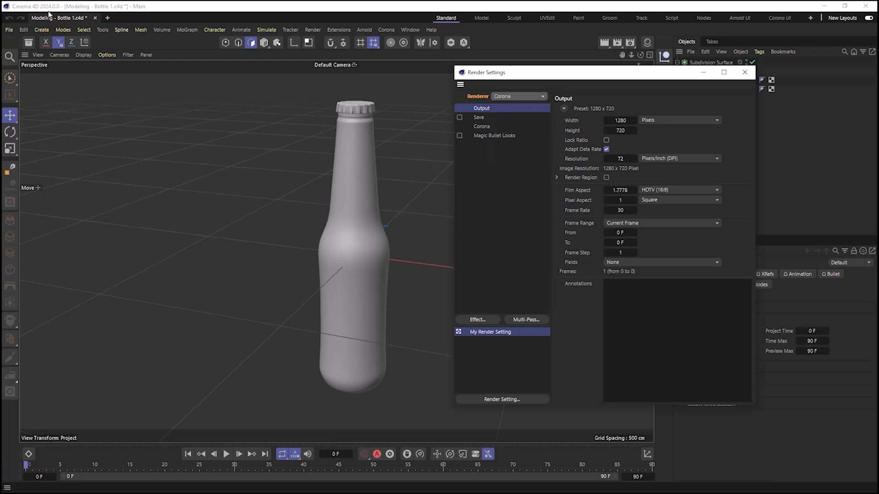
pyautogui.click(530, 96)
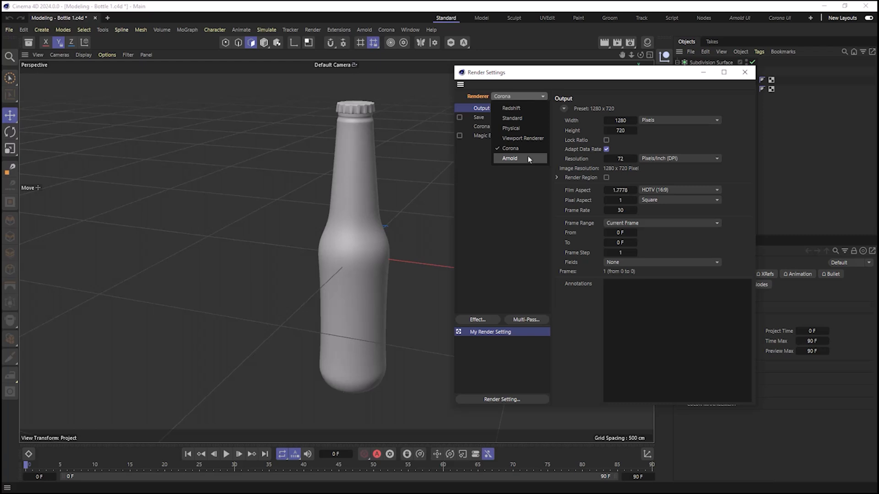
pyautogui.click(526, 181)
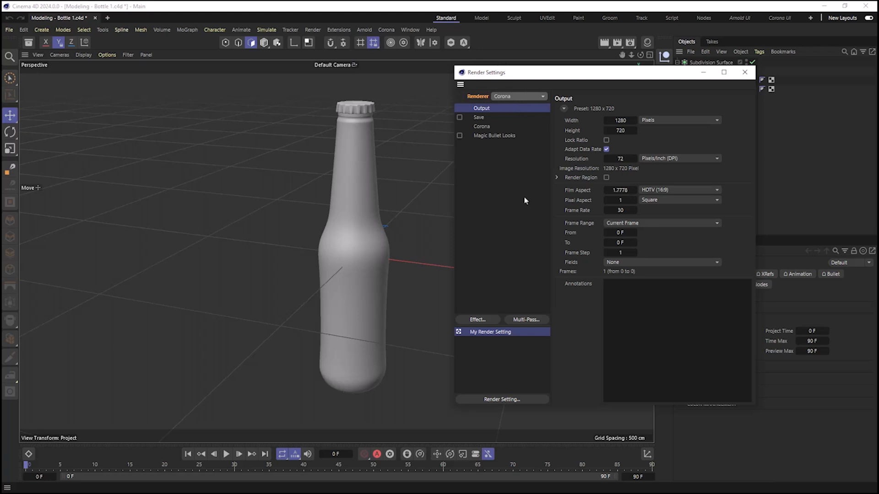
pyautogui.moveTo(630, 75); pyautogui.dragTo(640, 137)
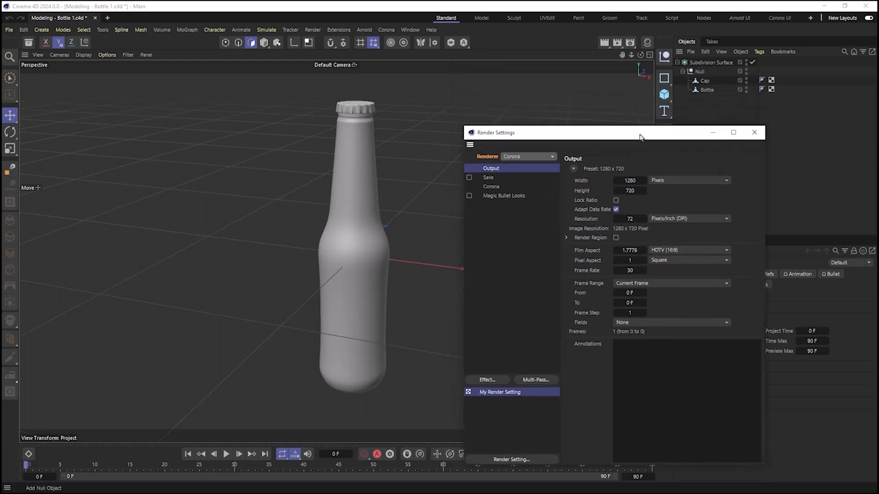
pyautogui.click(311, 30)
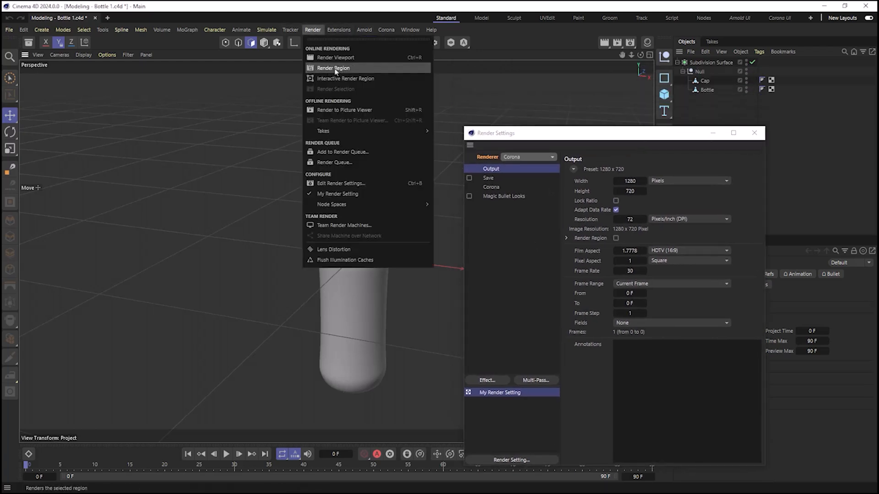
pyautogui.click(583, 138)
pyautogui.moveTo(587, 135); pyautogui.dragTo(590, 59)
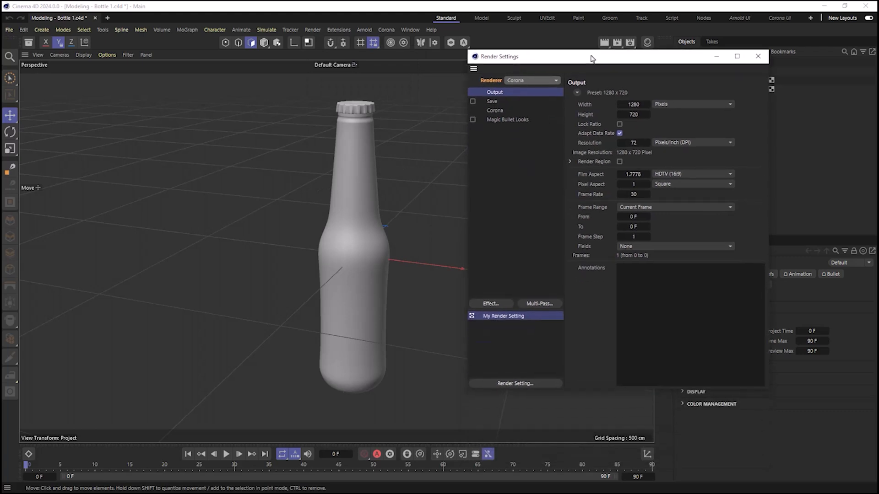
# Step: Set the renderer to Standard, close the render settings and test-render the perspective viewport
pyautogui.click(520, 82)
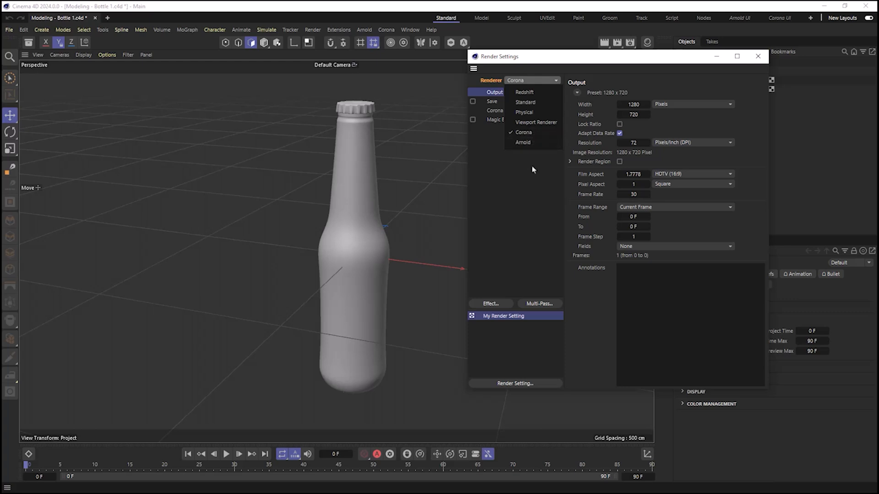
pyautogui.click(554, 106)
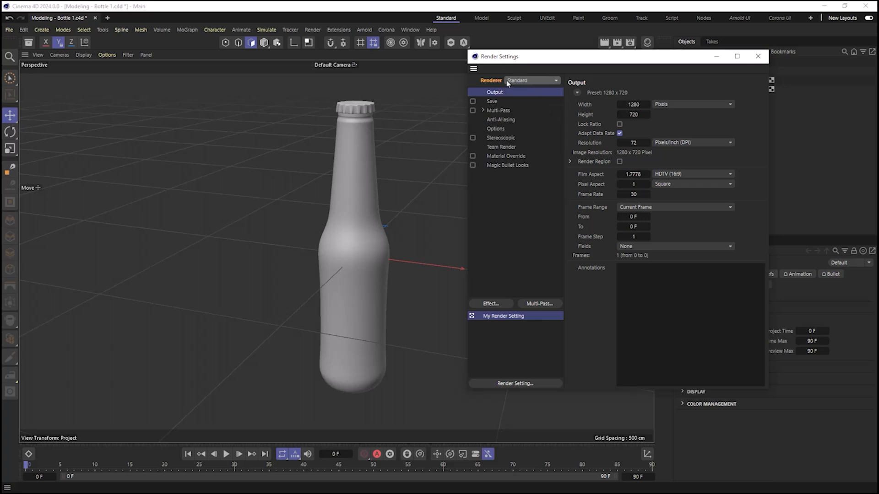
pyautogui.click(760, 57)
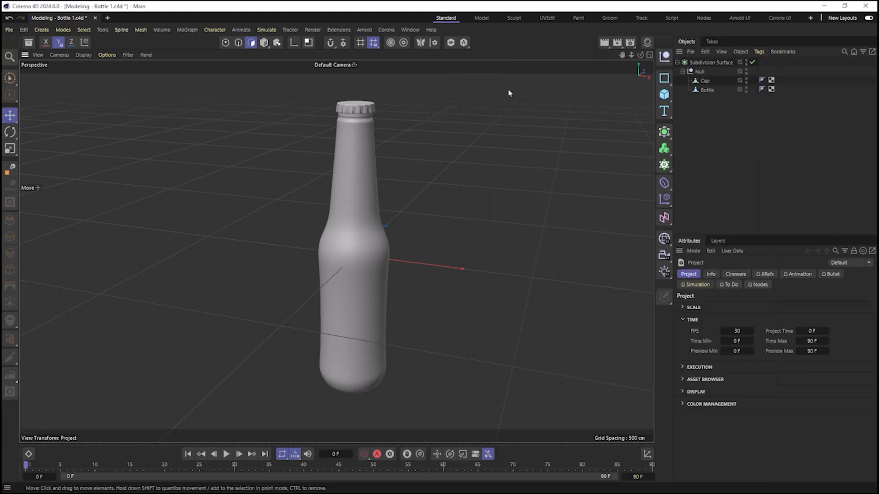
pyautogui.hotkey('ctrl', 'r')
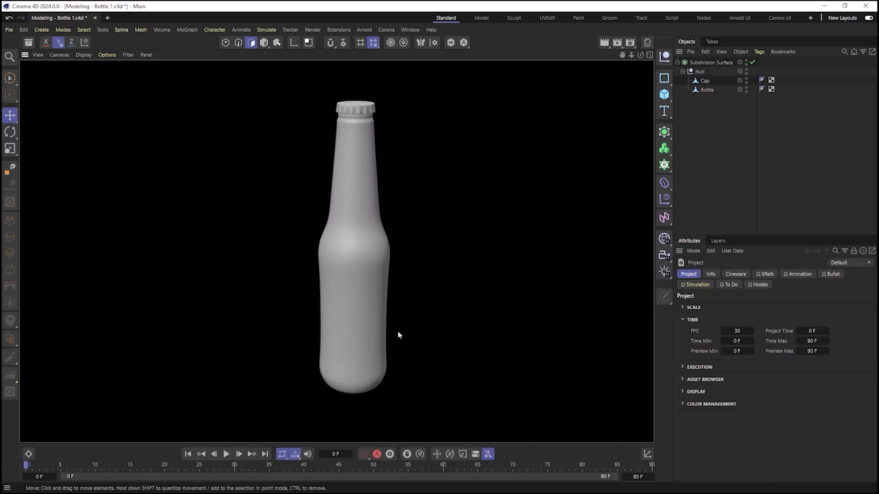
pyautogui.click(514, 236)
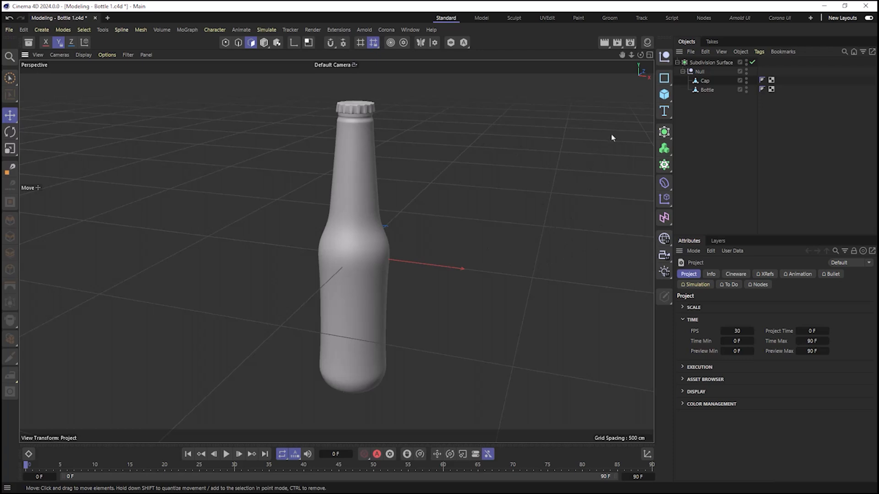
# Step: Add a Plane primitive to the scene and switch to Model mode
pyautogui.click(666, 95)
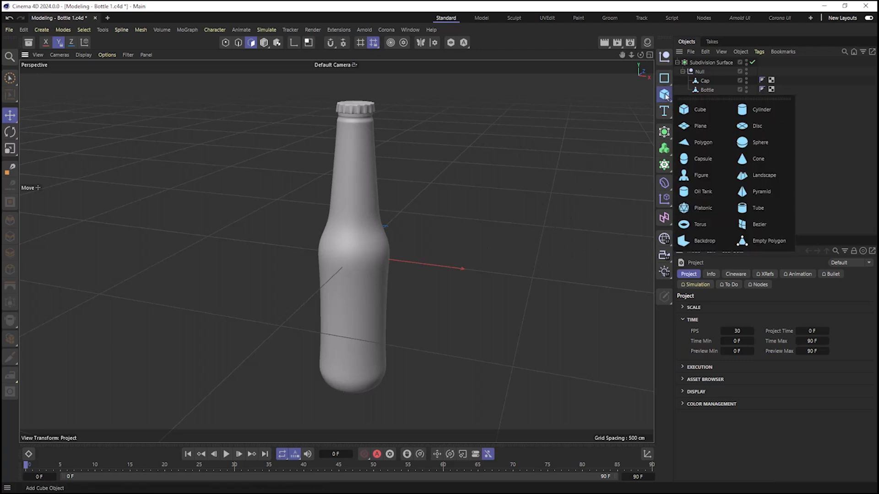
pyautogui.click(700, 126)
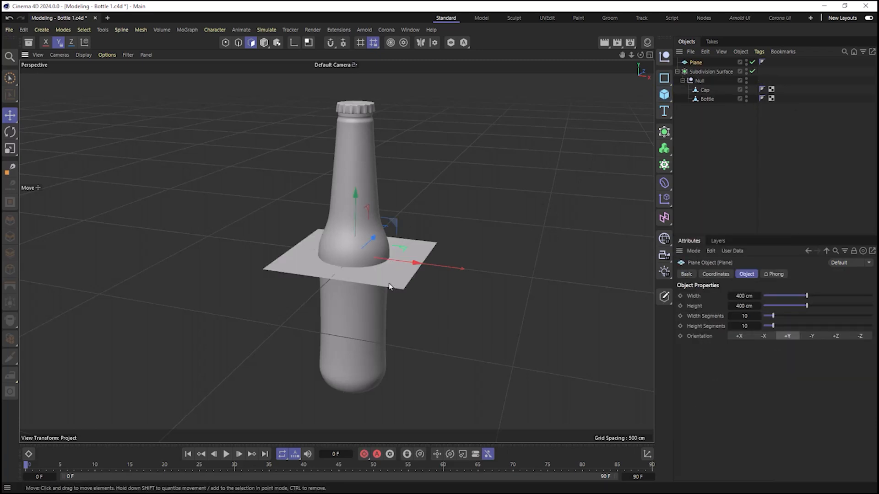
pyautogui.click(264, 42)
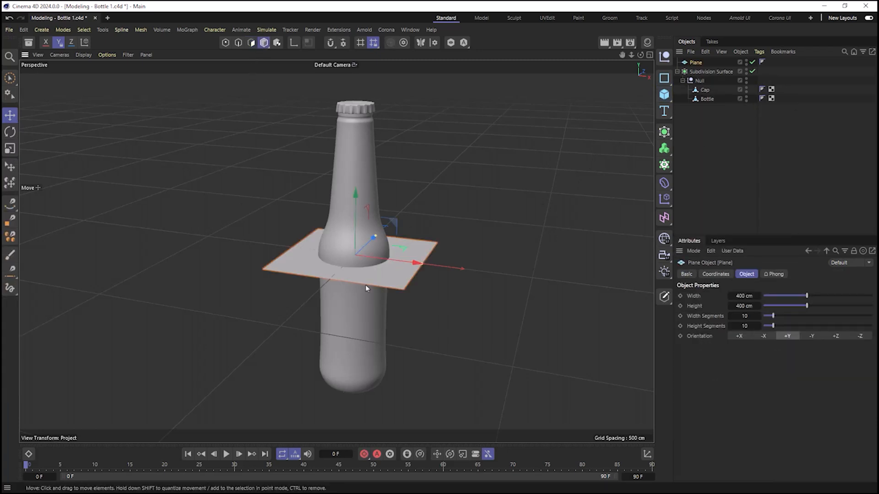
# Step: Scale the plane up uniformly into a wide floor and lower it to the base of the bottle
pyautogui.press('t')
pyautogui.moveTo(380, 270); pyautogui.dragTo(424, 189)
pyautogui.press('e')
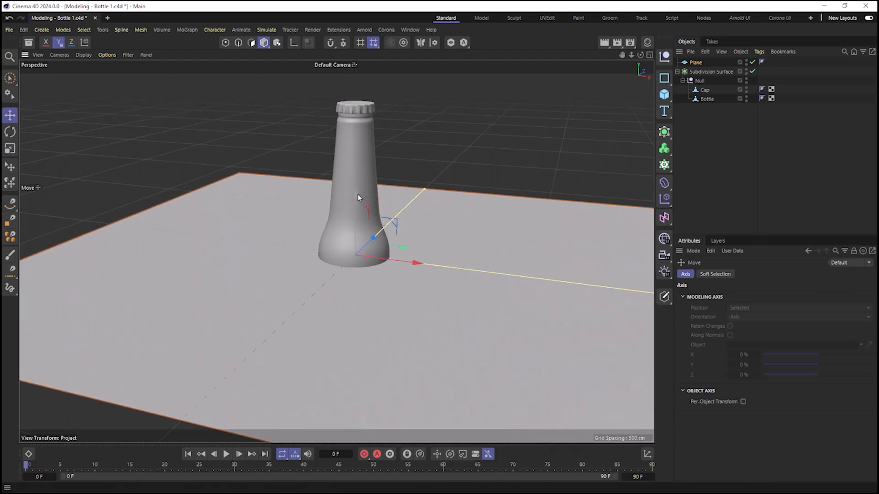
pyautogui.moveTo(358, 194); pyautogui.dragTo(355, 328)
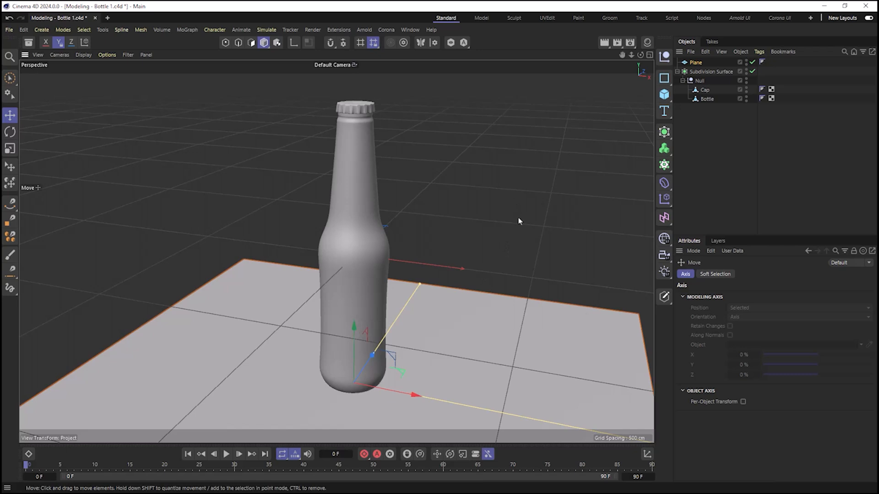
# Step: Test-render the bottle on its floor plane in the viewport, and render the same scene to the Picture Viewer
pyautogui.hotkey('ctrl', 'r')
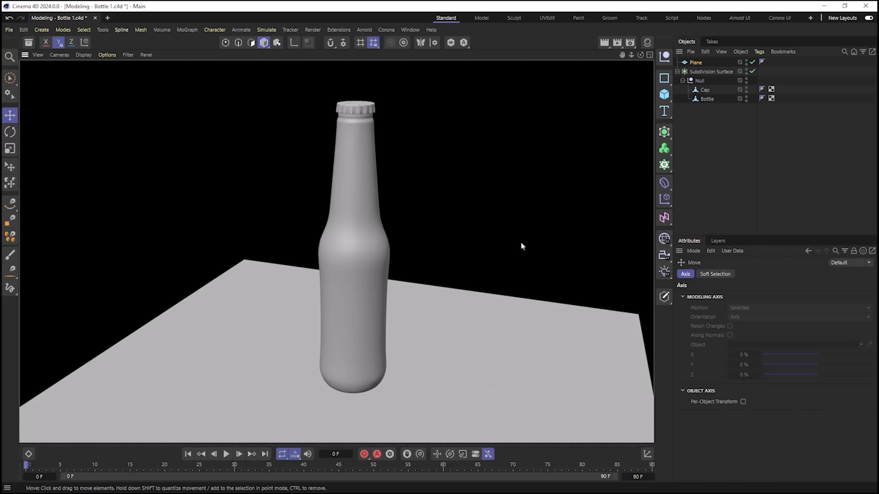
pyautogui.click(533, 189)
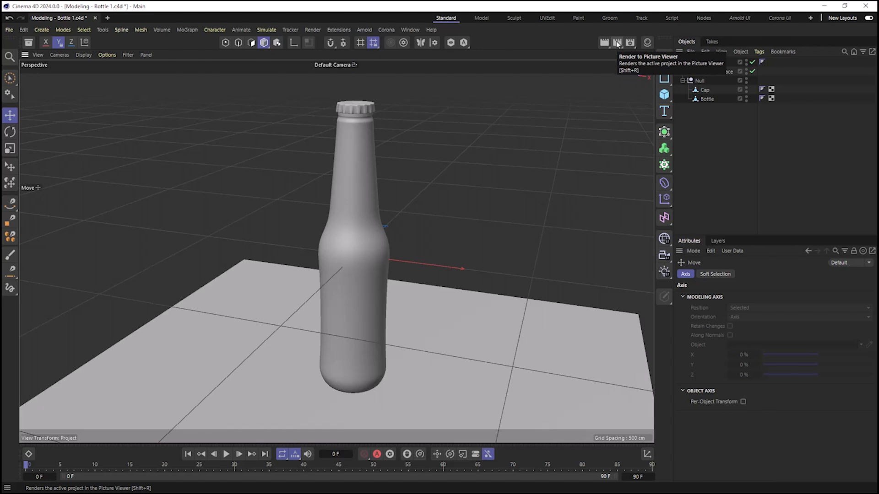
pyautogui.click(617, 43)
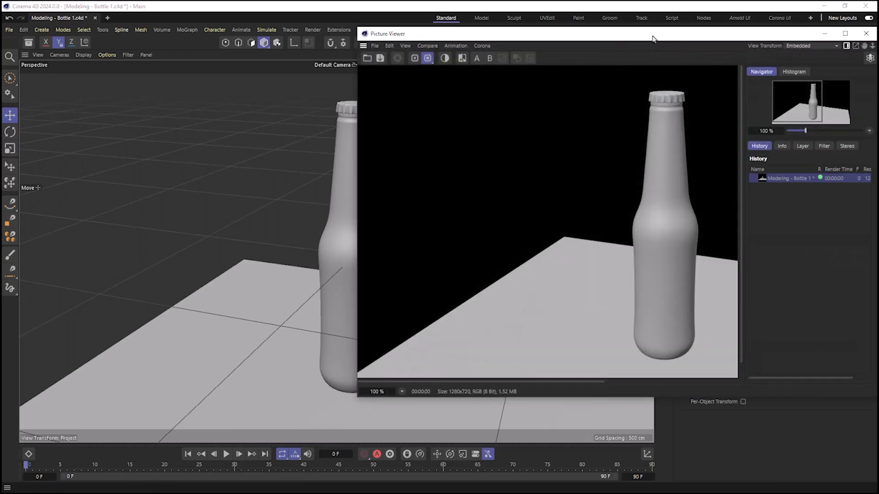
pyautogui.moveTo(650, 39); pyautogui.dragTo(467, 48)
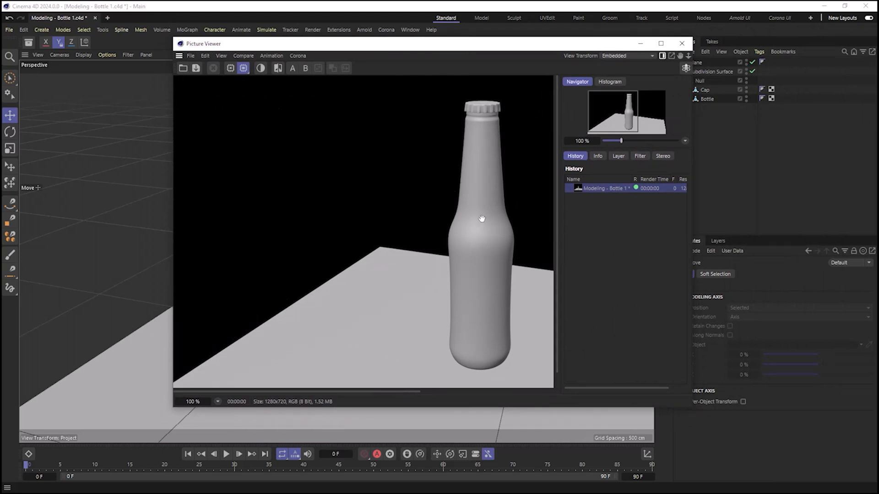
pyautogui.moveTo(471, 271); pyautogui.dragTo(393, 271)
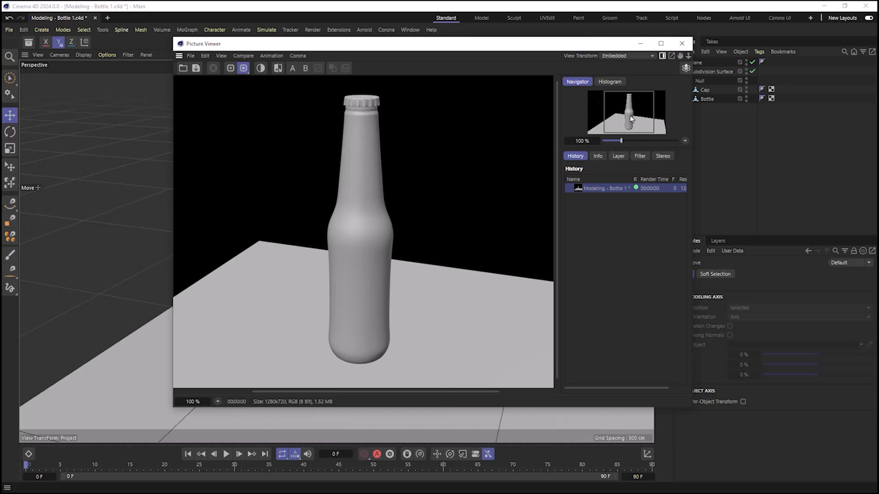
pyautogui.moveTo(631, 118)
pyautogui.mouseDown()
pyautogui.moveTo(615, 122)
pyautogui.moveTo(643, 128)
pyautogui.moveTo(621, 123)
pyautogui.moveTo(630, 119)
pyautogui.mouseUp()
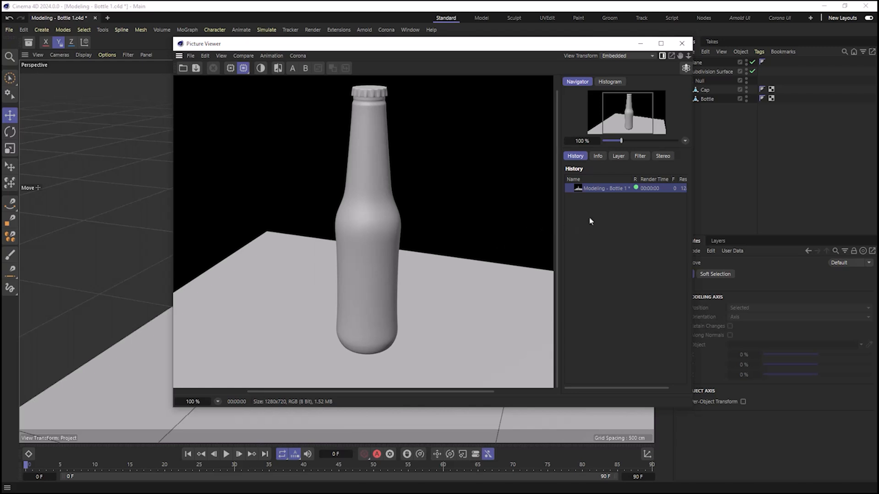
pyautogui.click(681, 44)
# Step: Delete the floor plane and render the bottle alone to the Picture Viewer, centring it in the image area
pyautogui.click(695, 62)
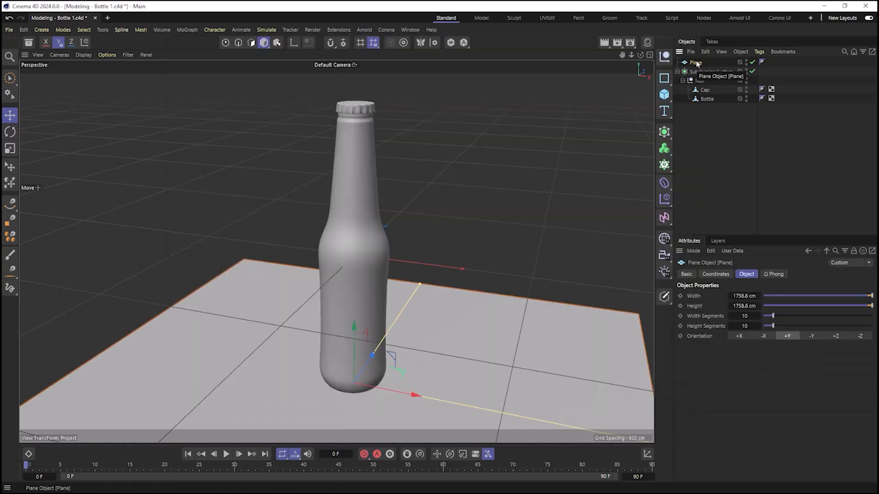
pyautogui.press('Delete')
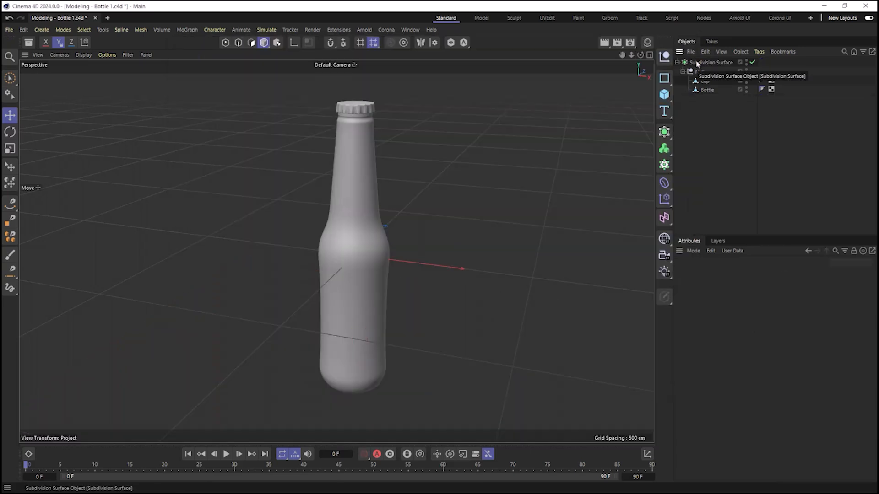
pyautogui.click(617, 48)
pyautogui.moveTo(596, 33); pyautogui.dragTo(442, 52)
pyautogui.moveTo(510, 274); pyautogui.dragTo(400, 266)
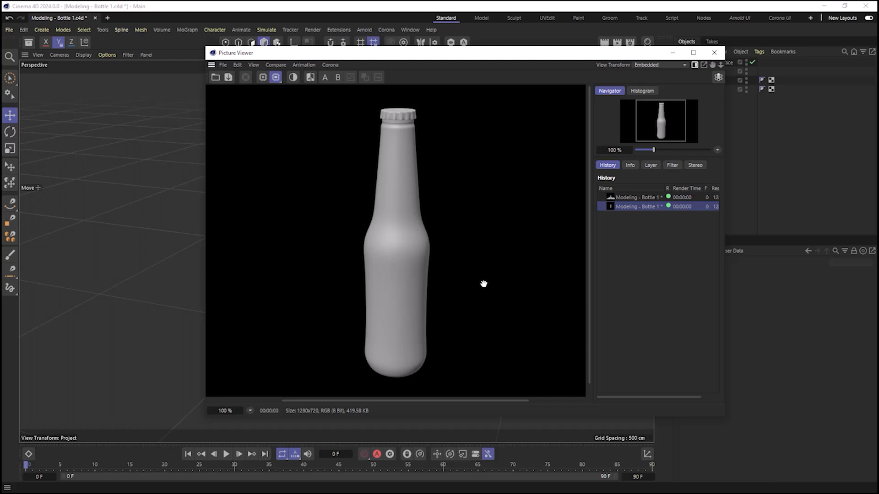
# Step: Compare the renders with and without the floor plane by switching between them in the render history, and close the Picture Viewer
pyautogui.click(632, 199)
pyautogui.click(636, 207)
pyautogui.click(636, 199)
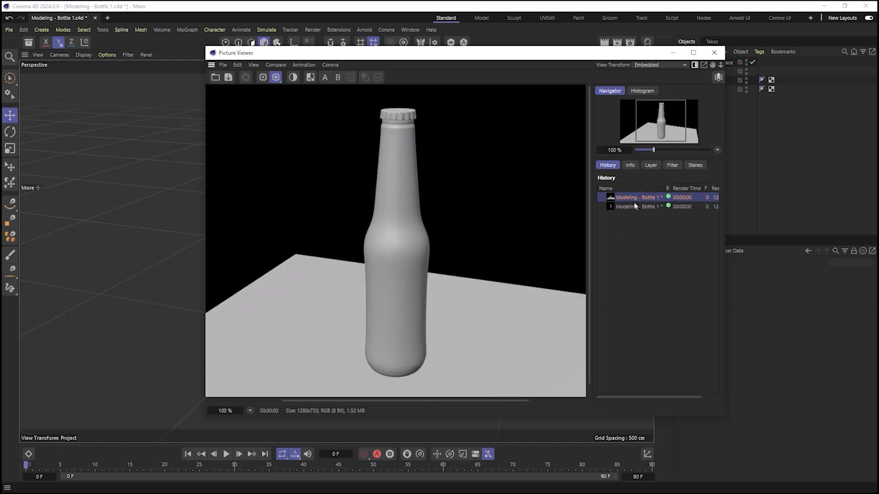
pyautogui.click(636, 206)
pyautogui.click(636, 198)
pyautogui.click(638, 206)
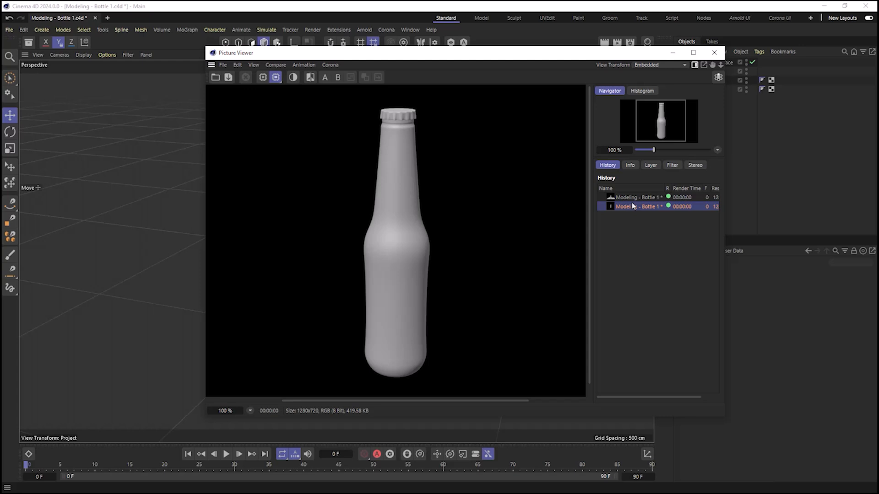
pyautogui.click(632, 197)
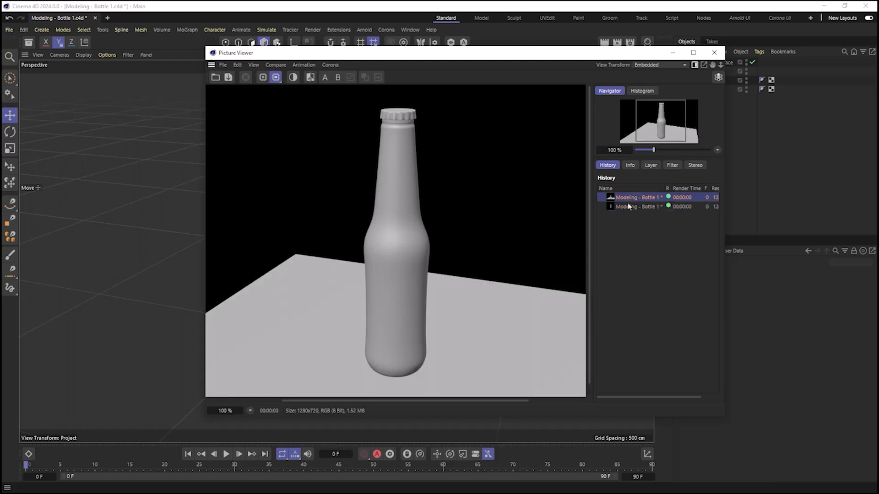
pyautogui.click(630, 207)
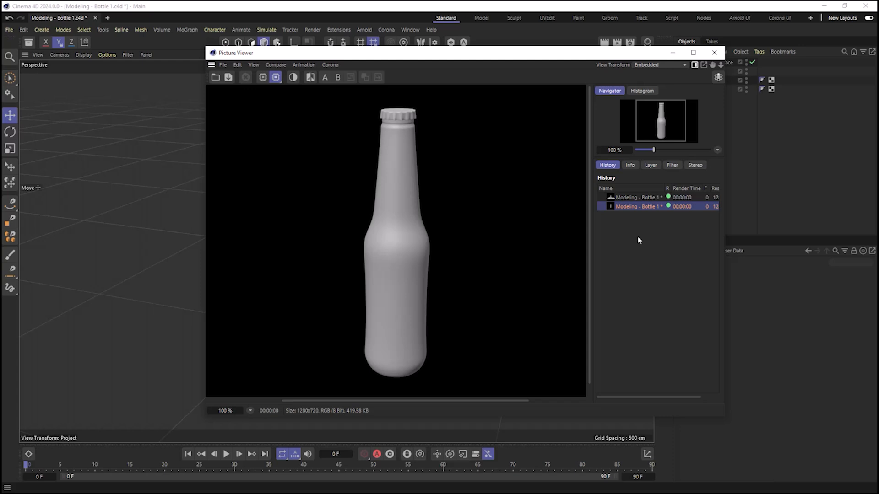
pyautogui.click(634, 199)
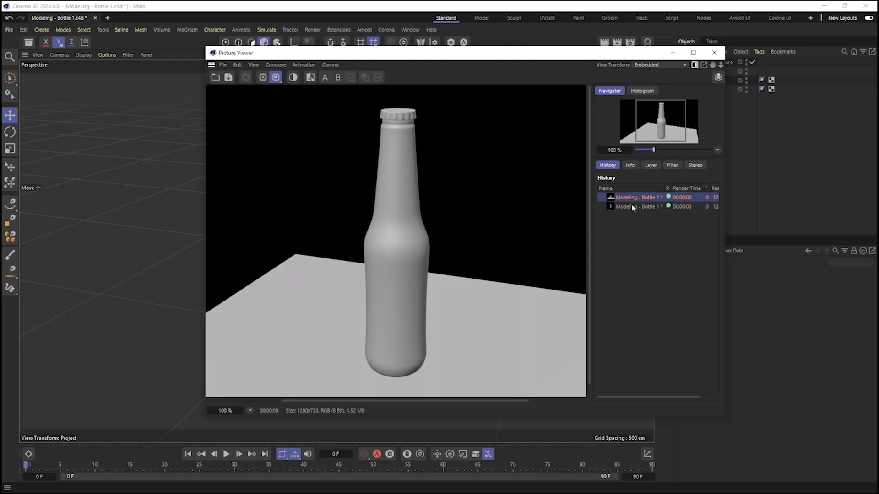
pyautogui.click(633, 207)
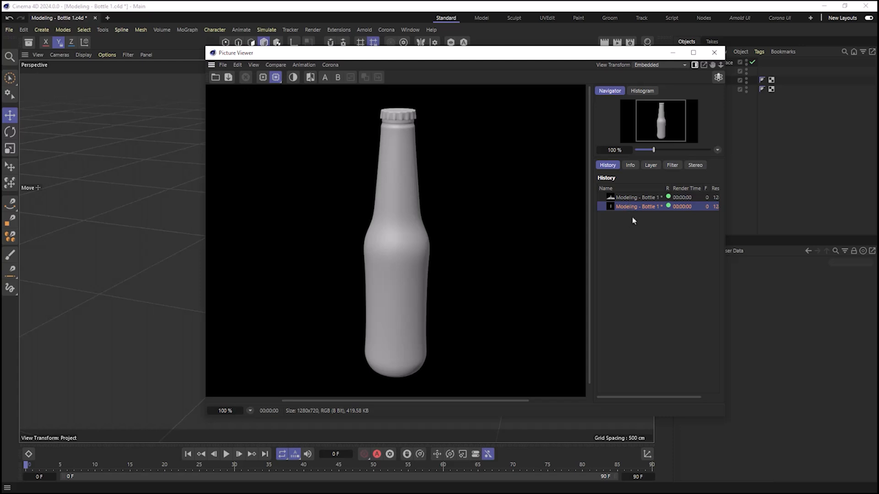
pyautogui.click(631, 200)
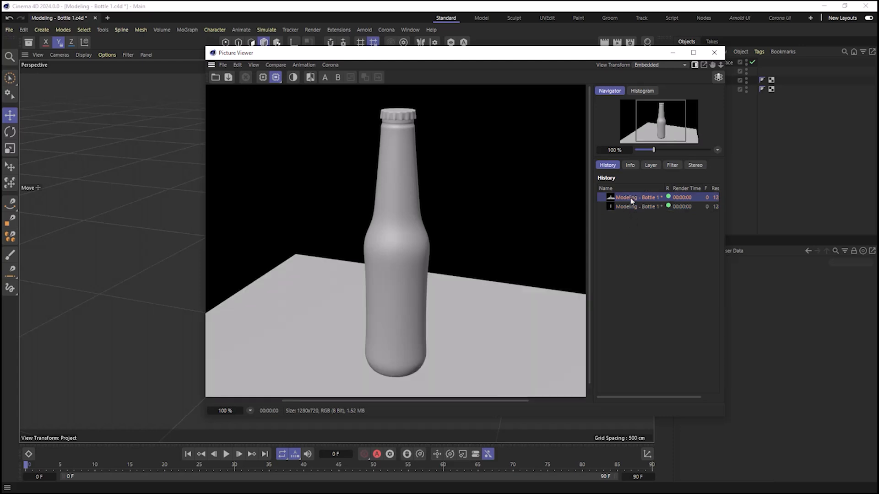
pyautogui.click(632, 207)
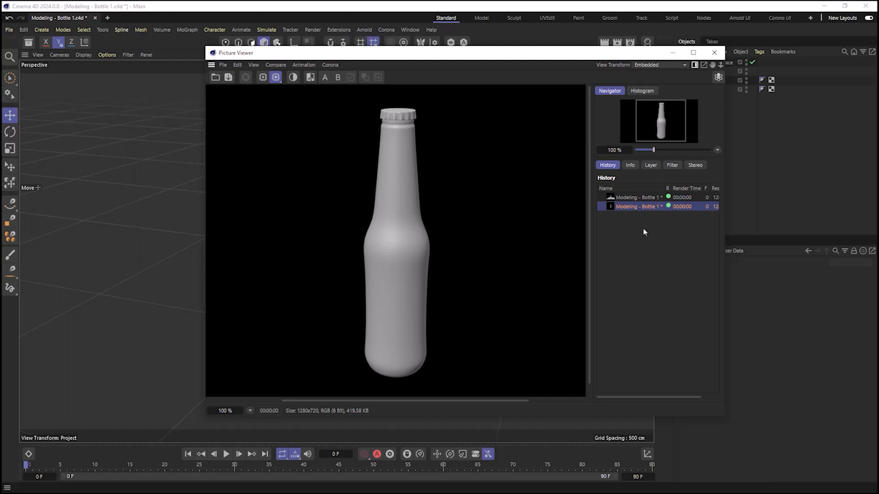
pyautogui.click(684, 200)
pyautogui.click(685, 208)
pyautogui.click(714, 52)
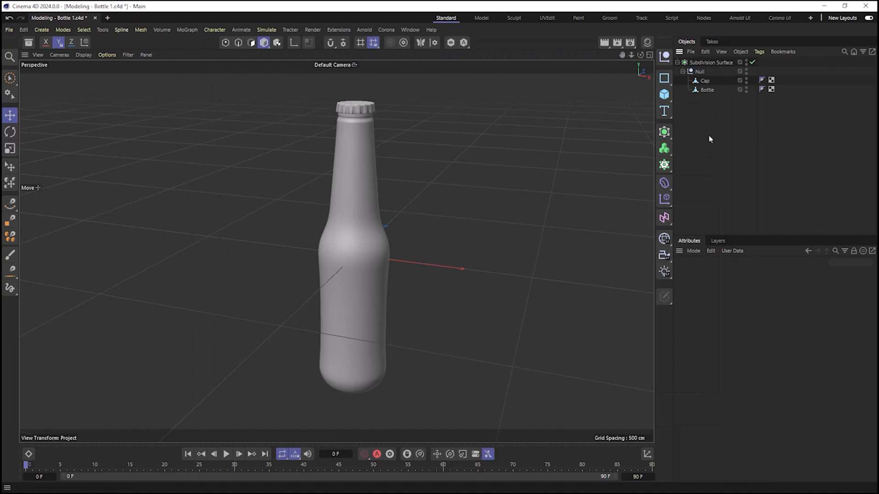